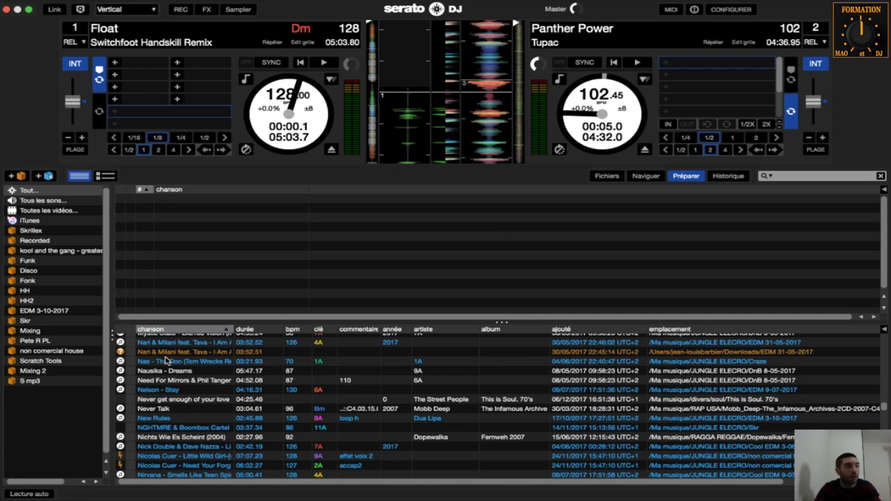
Add the tracks Nas - The Don (Tom Wrecks Remix), Nelson - Stay and New Rules to the Prepare list.
left_click_drag(164, 366, 179, 245)
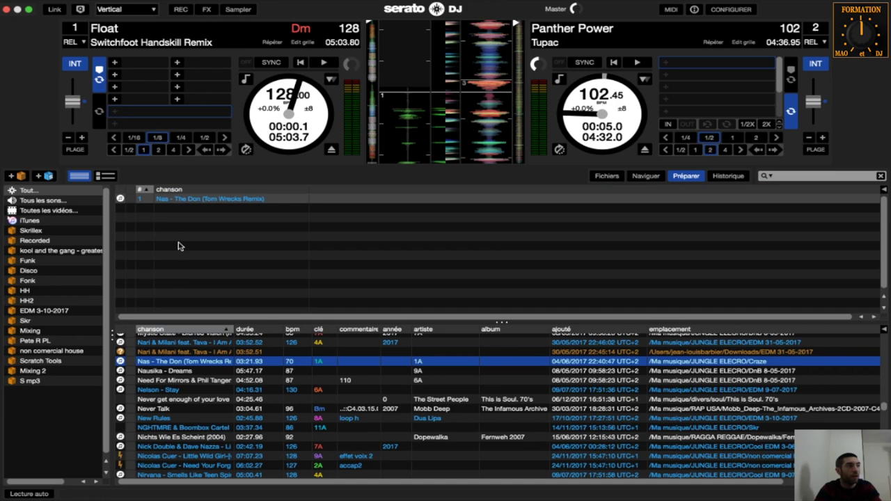
scroll(159, 395, "right", 1)
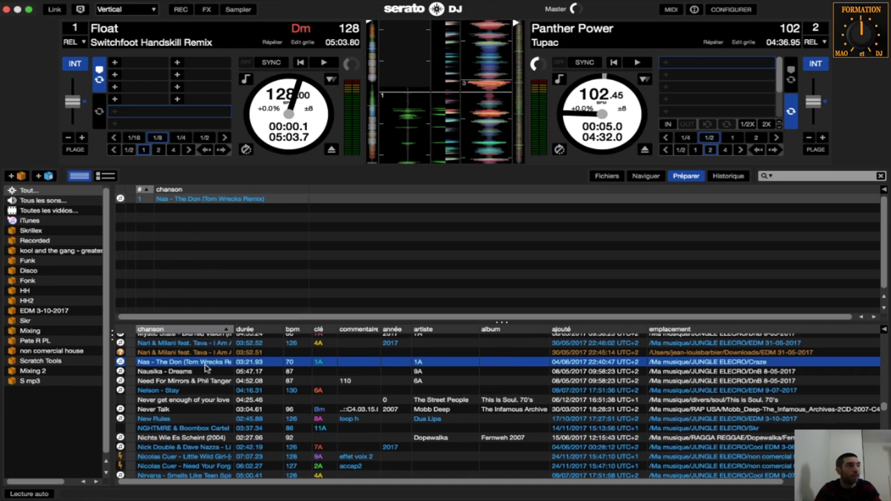
left_click_drag(159, 395, 202, 249)
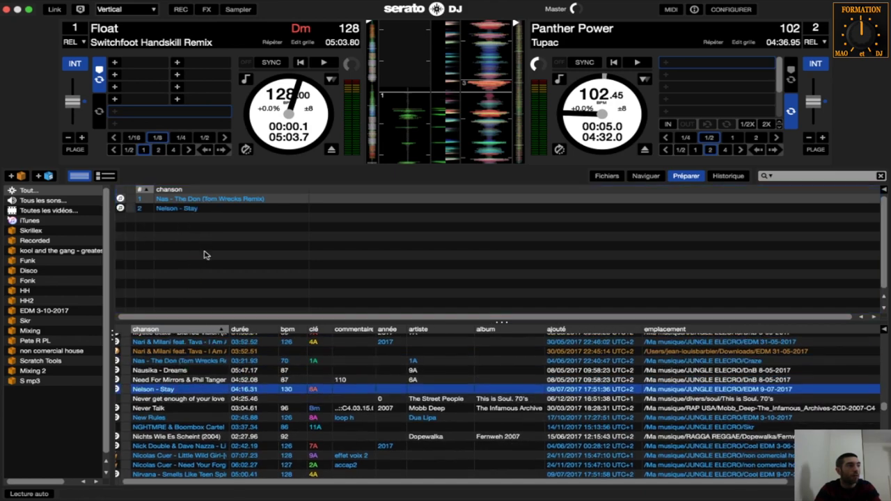
scroll(157, 427, "up", 1)
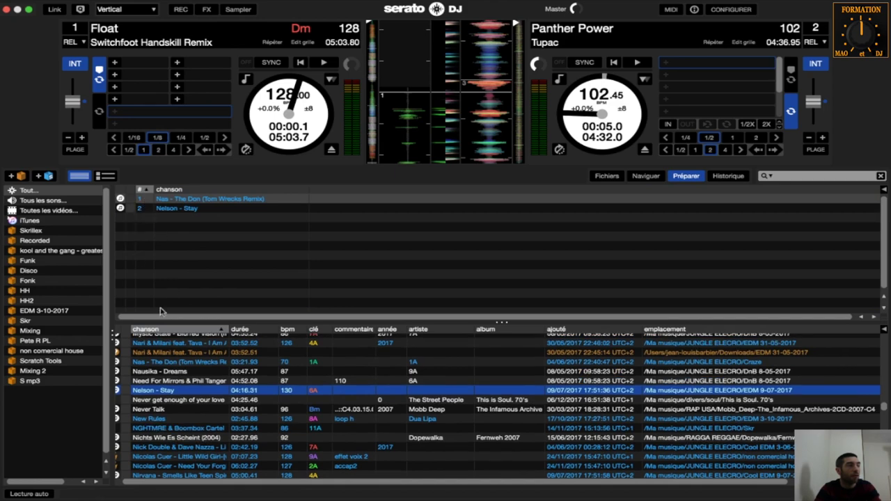
left_click_drag(159, 419, 165, 248)
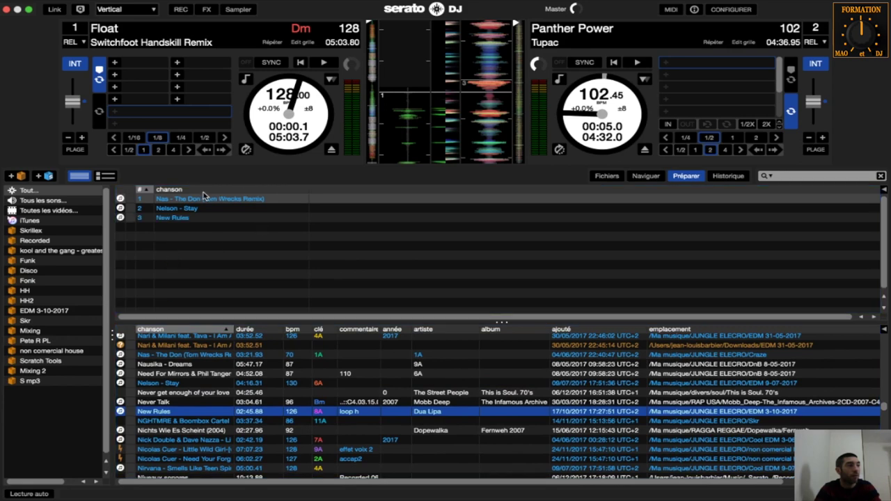
From the Prepare list, load Nas - The Don (Tom Wrecks Remix) onto deck 1 and Nelson - Stay onto deck 2.
left_click_drag(194, 201, 280, 102)
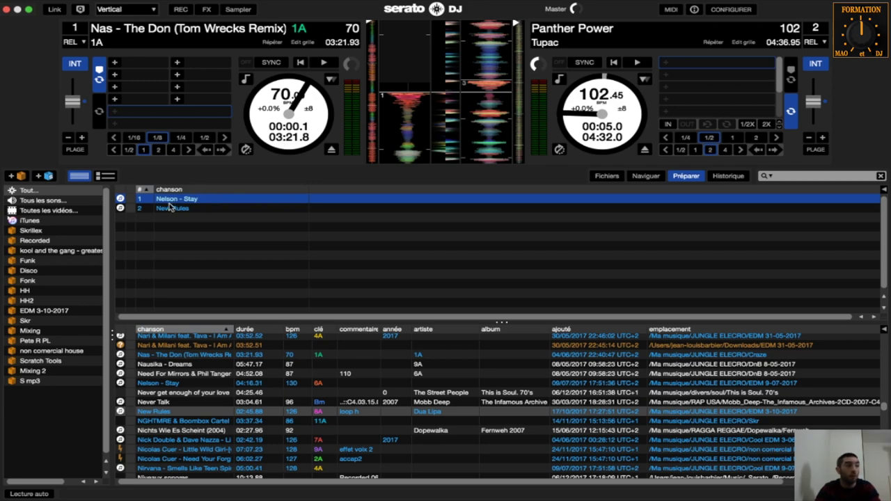
left_click_drag(169, 200, 532, 138)
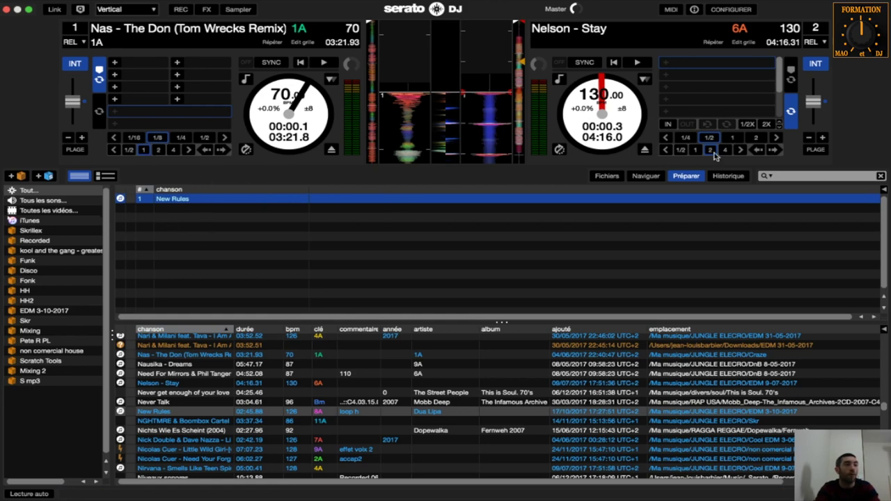
Add Nari & Milani feat. Tava - I Am Alright and Nas - The Don (Tom Wrecks Remix) to the Prepare list.
left_click(176, 337)
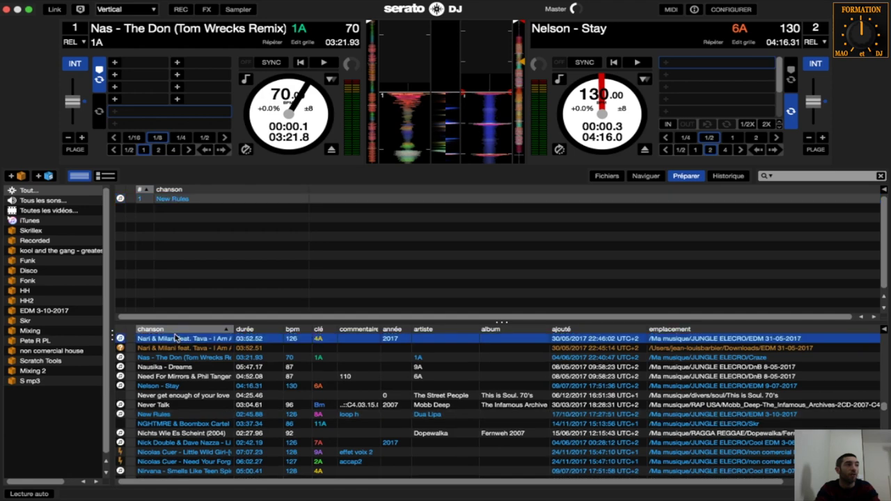
left_click_drag(176, 337, 168, 272)
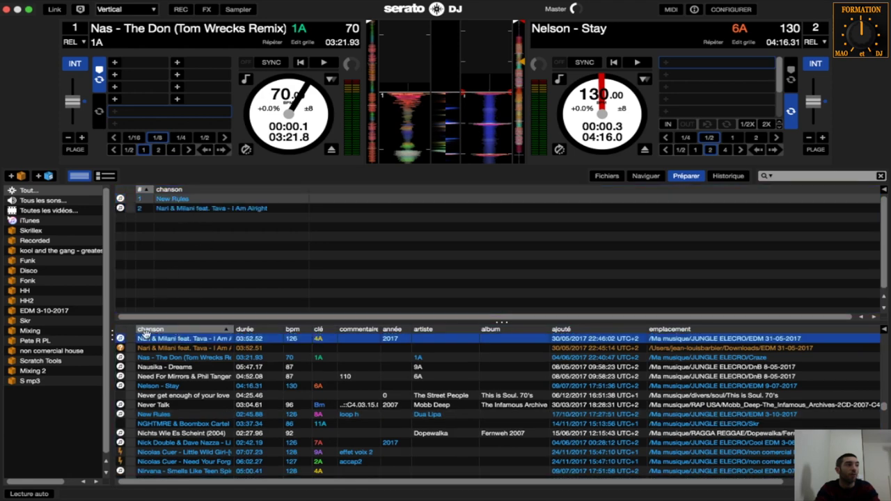
left_click_drag(169, 357, 200, 255)
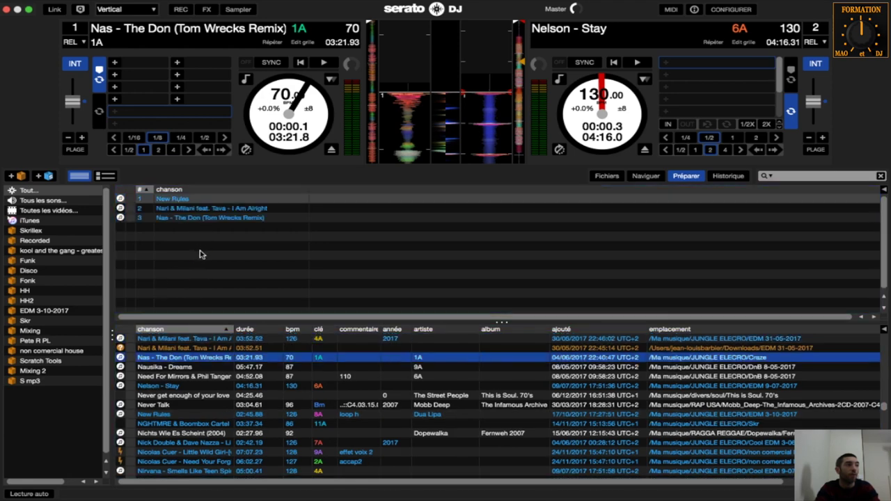
From the Prepare list, load New Rules onto deck 1, I Am Alright onto deck 2, and Nas - The Don onto deck 1.
left_click_drag(183, 201, 263, 116)
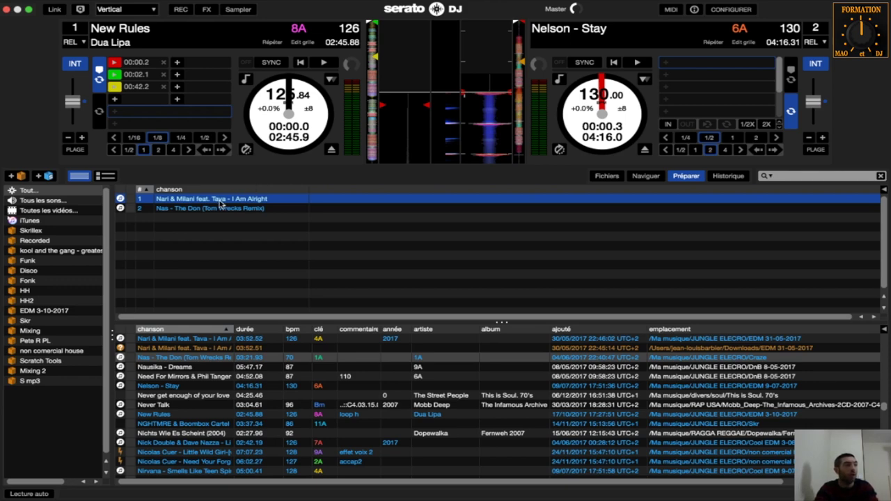
left_click_drag(221, 203, 585, 107)
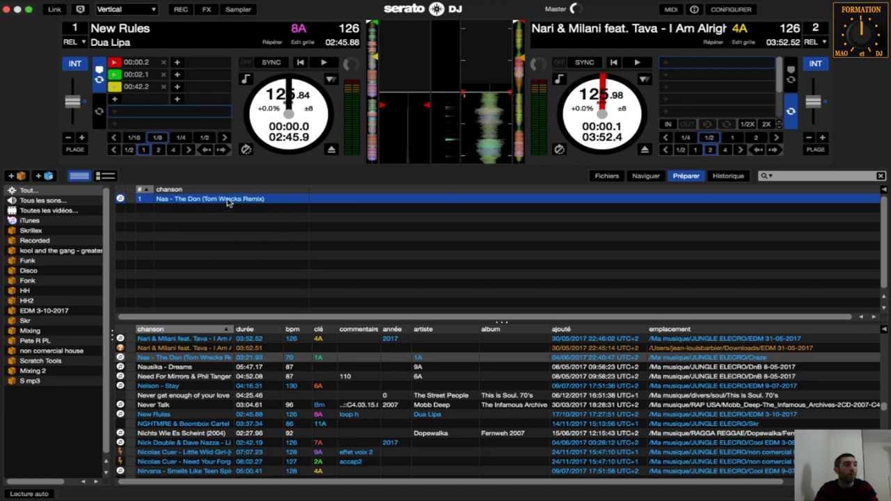
key("shift+Left")
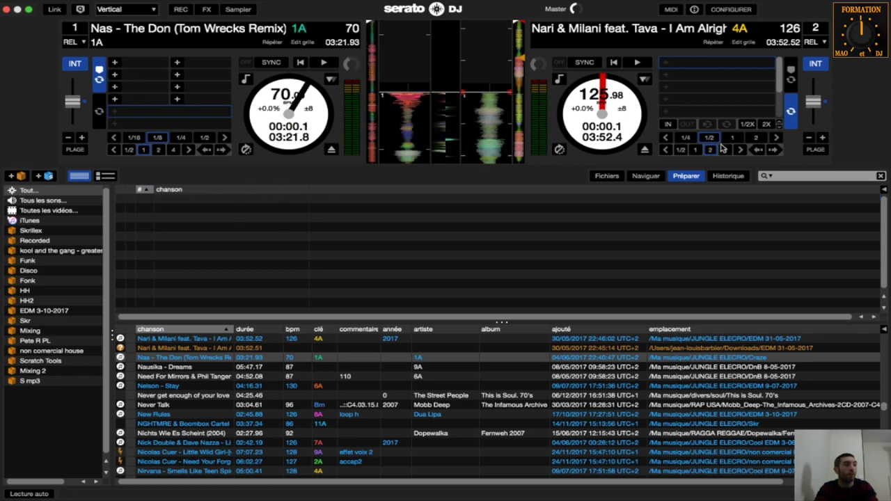
left_click(691, 179)
left_click(675, 179)
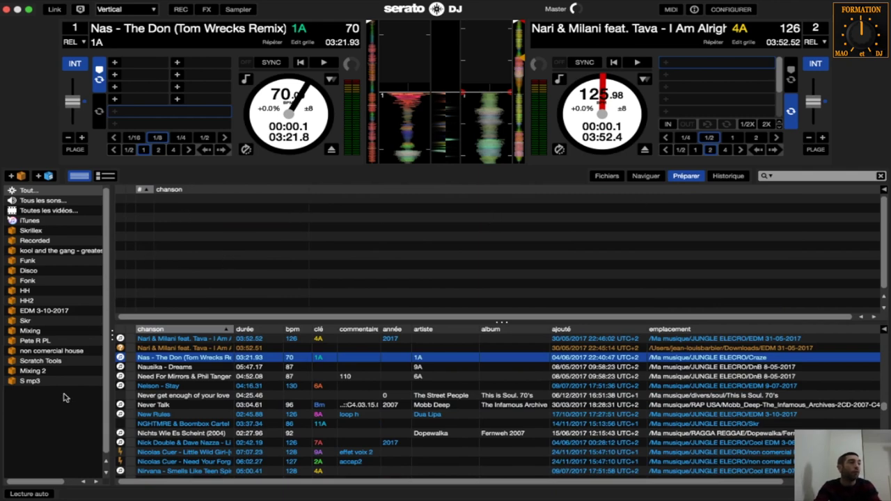
Add the whole S mp3 crate to the Prepare list and look through the queued tracks.
left_click(39, 385)
left_click_drag(39, 387, 191, 267)
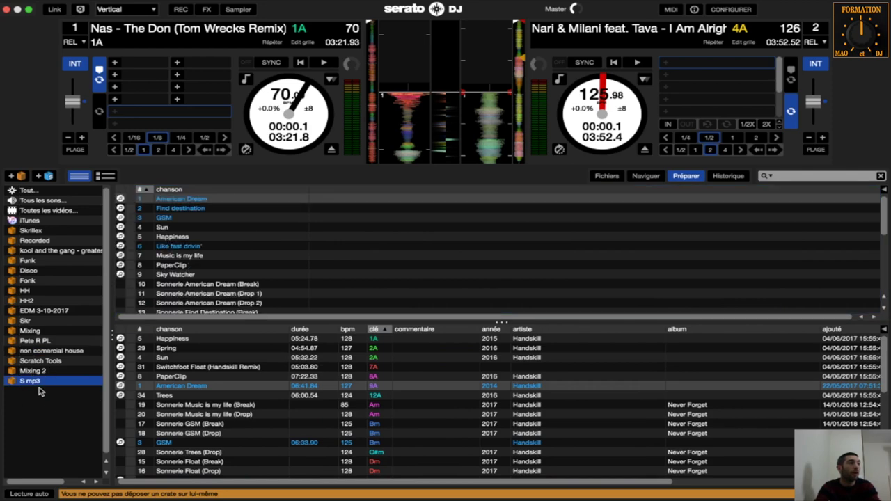
scroll(221, 237, "down", 7)
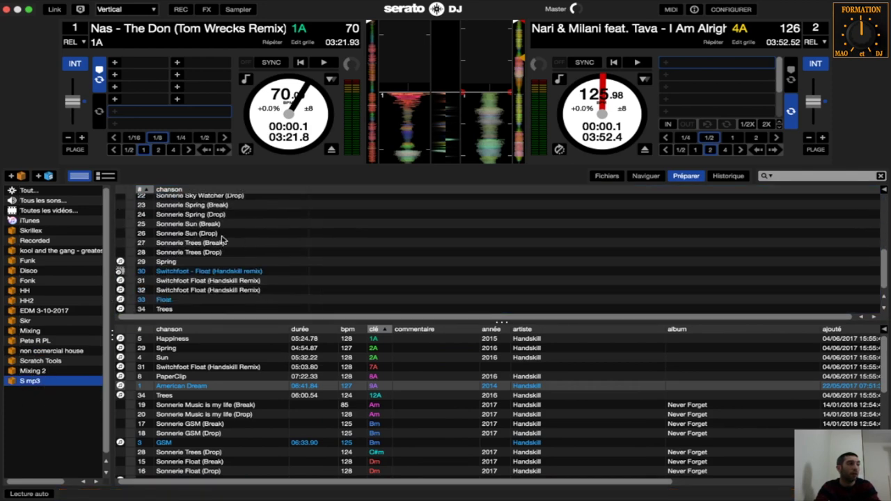
scroll(195, 254, "up", 7)
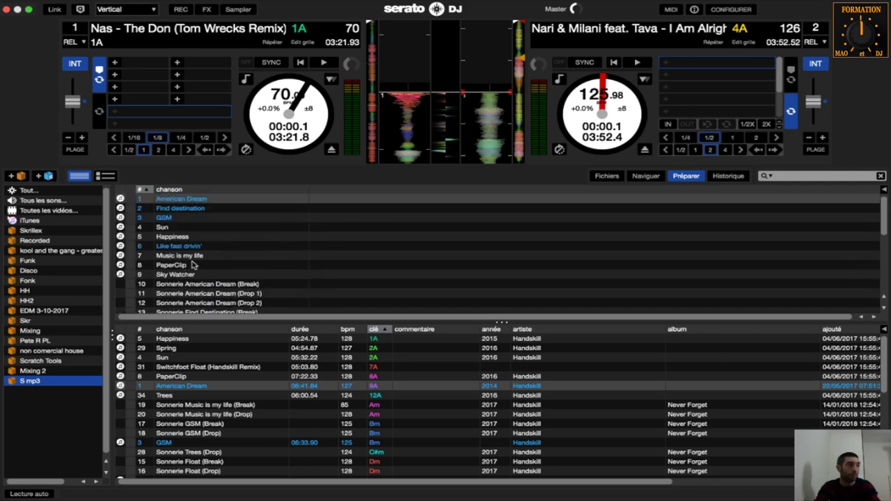
scroll(202, 244, "down", 5)
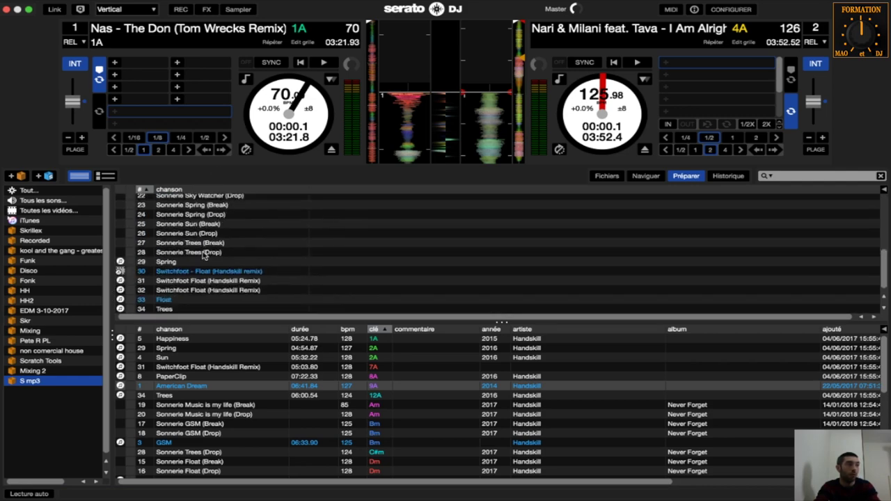
scroll(201, 256, "up", 5)
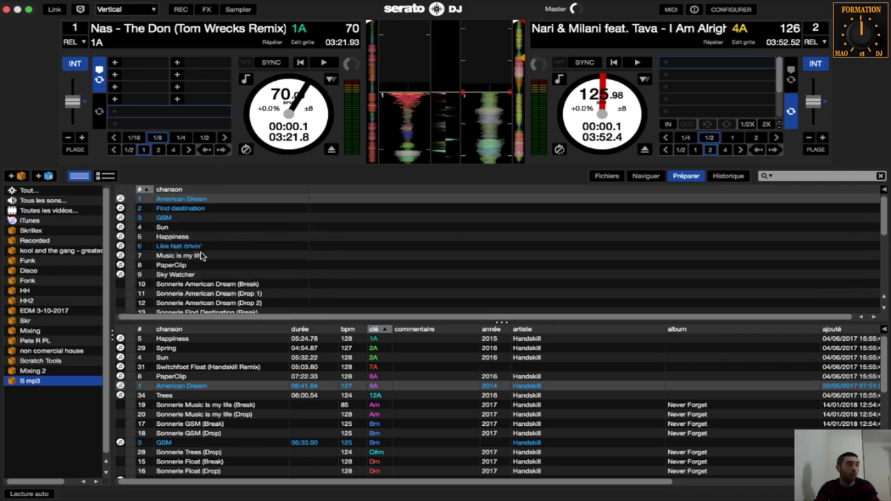
left_click(184, 200)
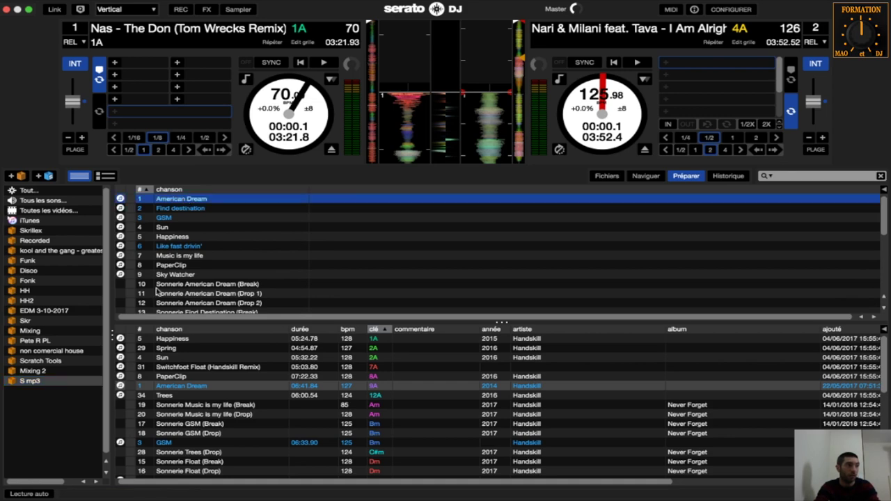
left_click(30, 382)
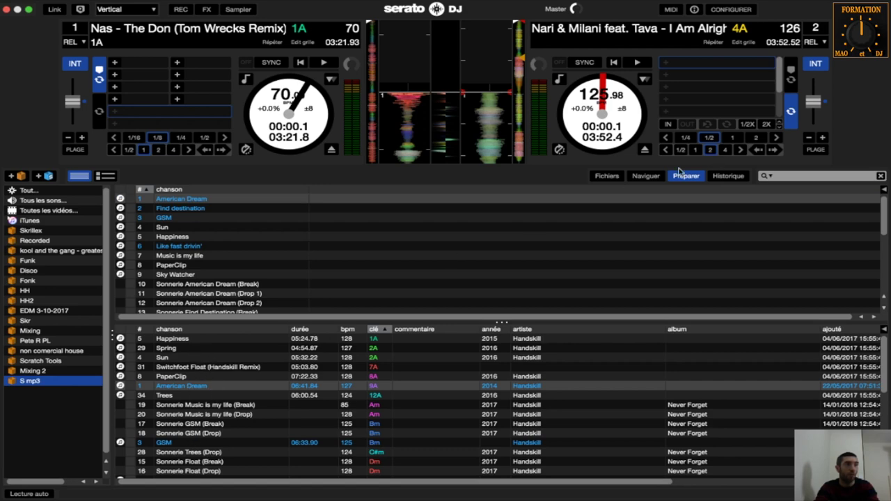
From the Prepare list, load American Dream onto deck 1, Find destination onto deck 2, and GSM followed by Sun onto deck 1.
left_click(178, 201)
key("shift+Left")
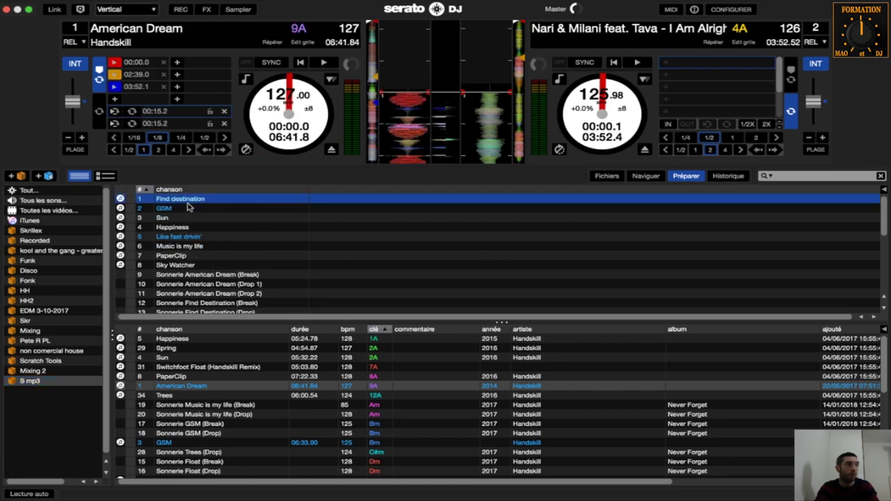
left_click_drag(186, 202, 619, 101)
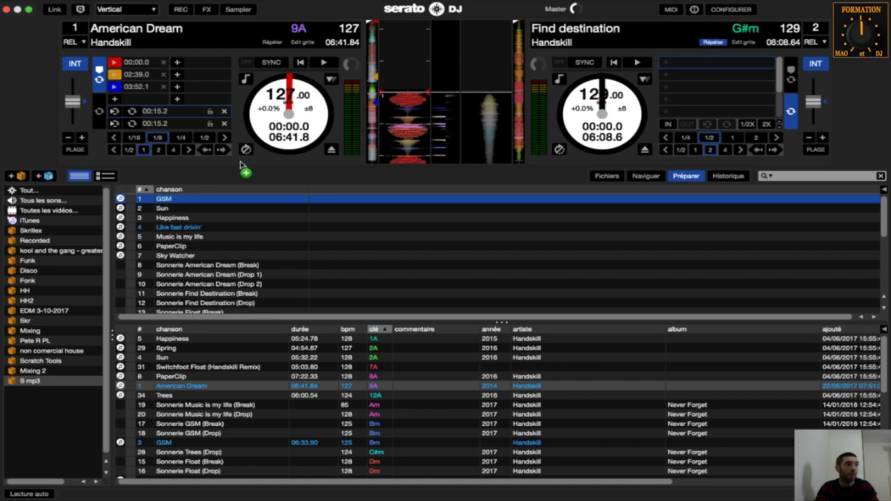
key("shift+Left")
key("shift+Left")
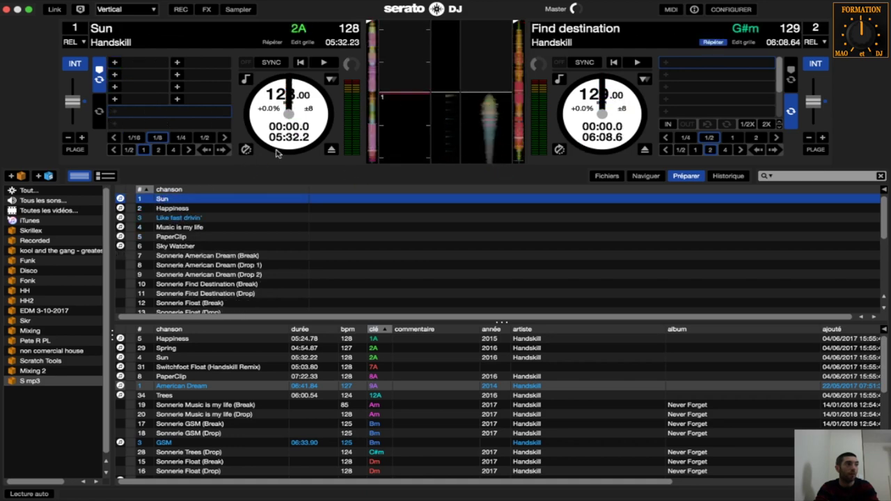
From the Prepare list, load Happiness and Like fast drivin' in turn onto deck 1, and Music is my life onto deck 2.
key("shift+Left")
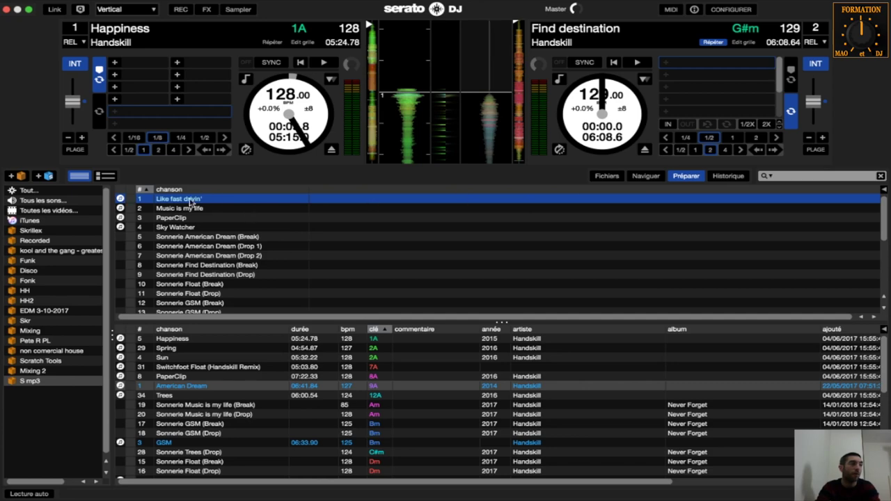
key("shift+Left")
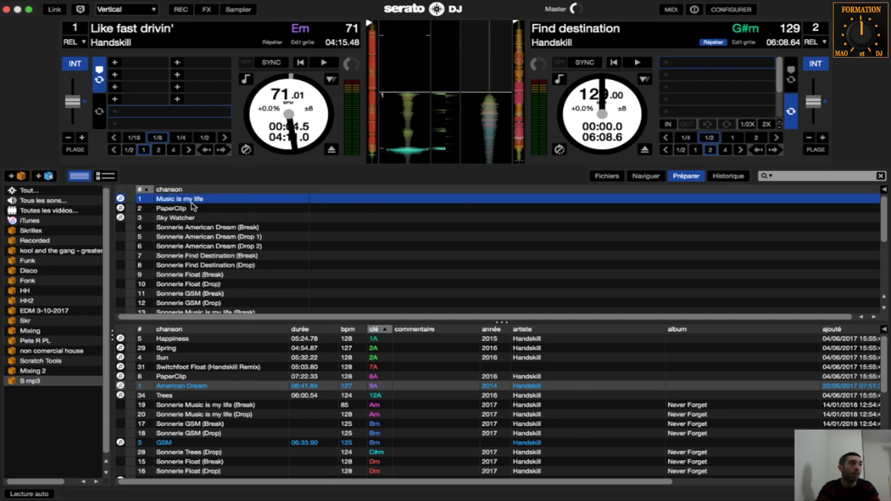
left_click_drag(193, 202, 557, 104)
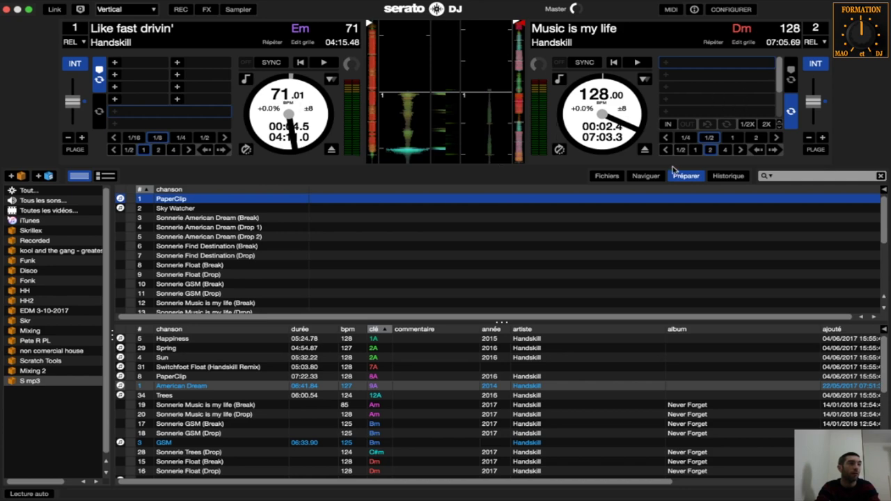
Look through the remaining Prepare list, shrink its area, and close it so the S mp3 crate fills the library.
left_click(694, 178)
left_click(695, 178)
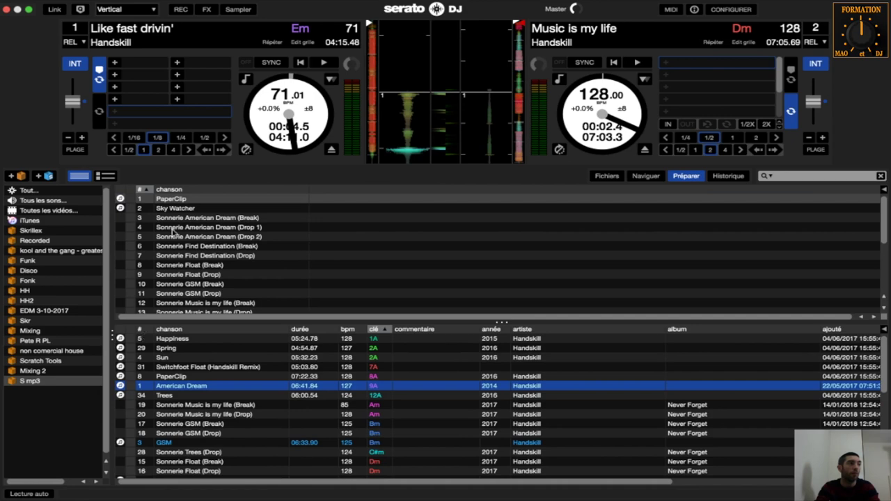
scroll(172, 233, "down", 5)
scroll(172, 285, "up", 5)
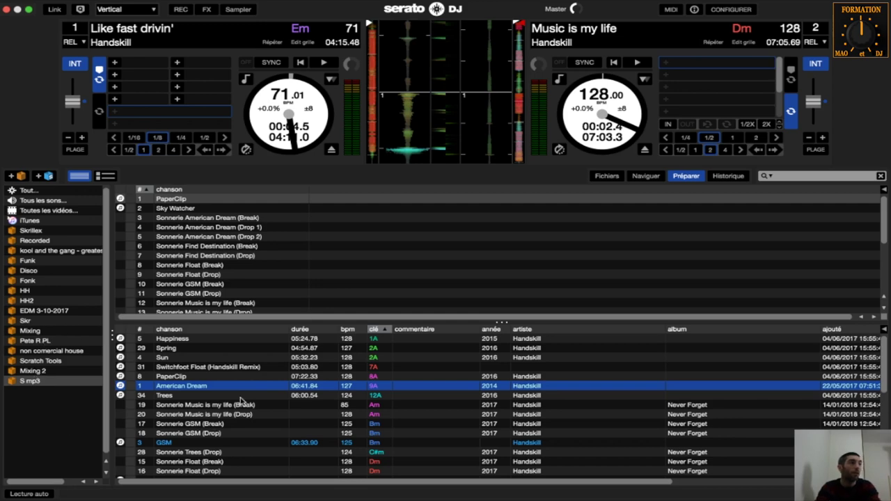
left_click_drag(502, 322, 498, 183)
left_click(686, 177)
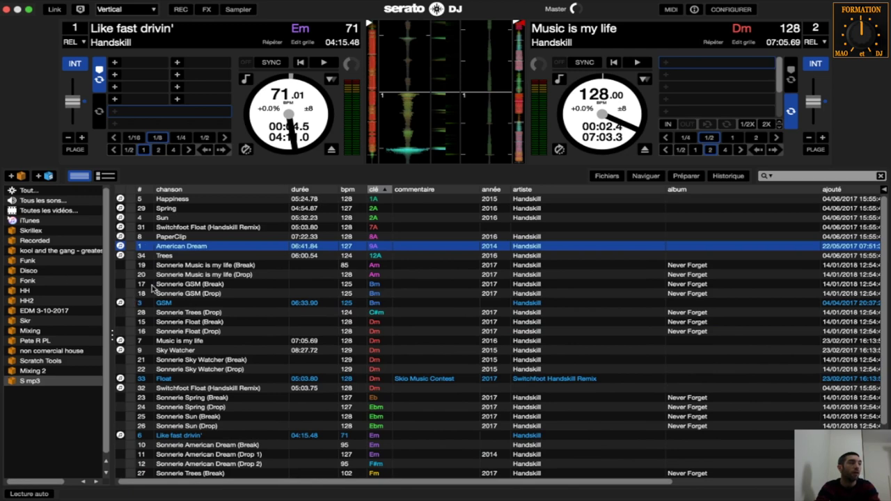
Select the track Happiness in the S mp3 crate's track list.
left_click(172, 199)
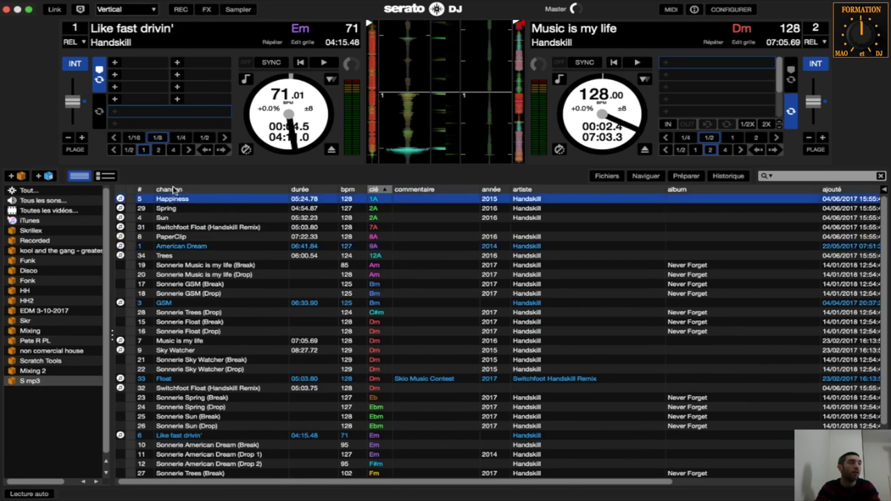
scroll(186, 201, "down", 2)
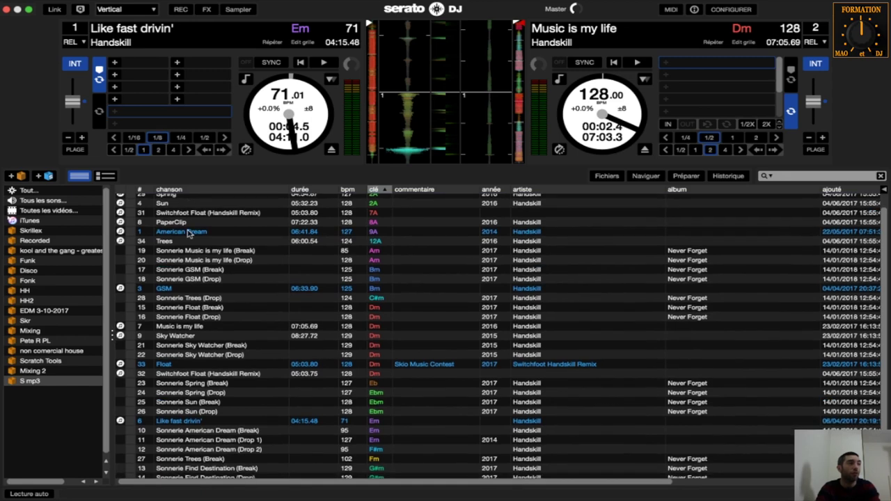
scroll(195, 268, "up", 2)
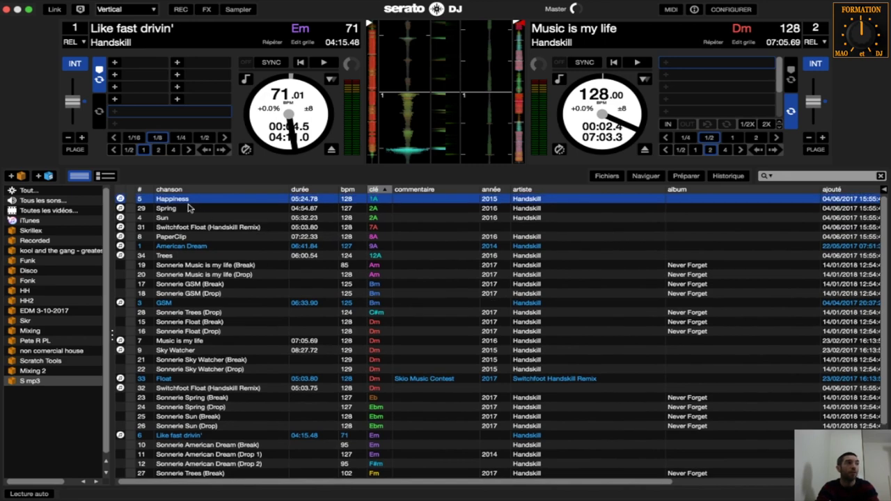
scroll(205, 213, "down", 1)
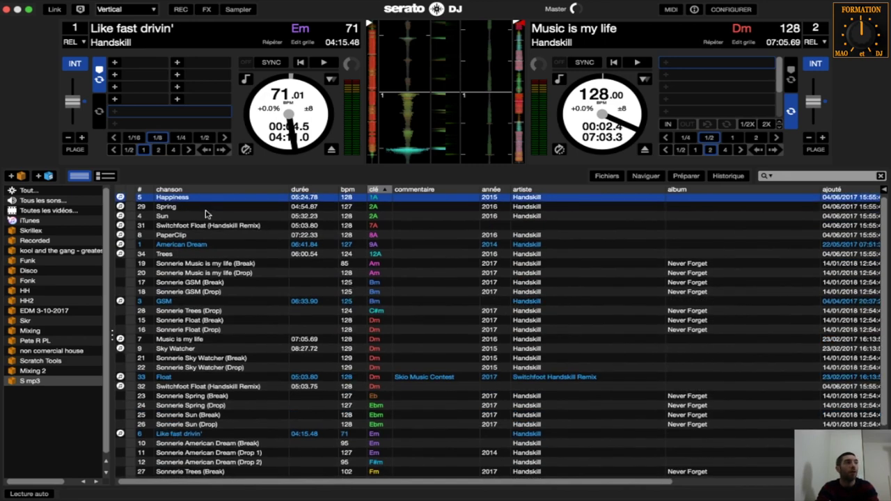
scroll(230, 247, "up", 1)
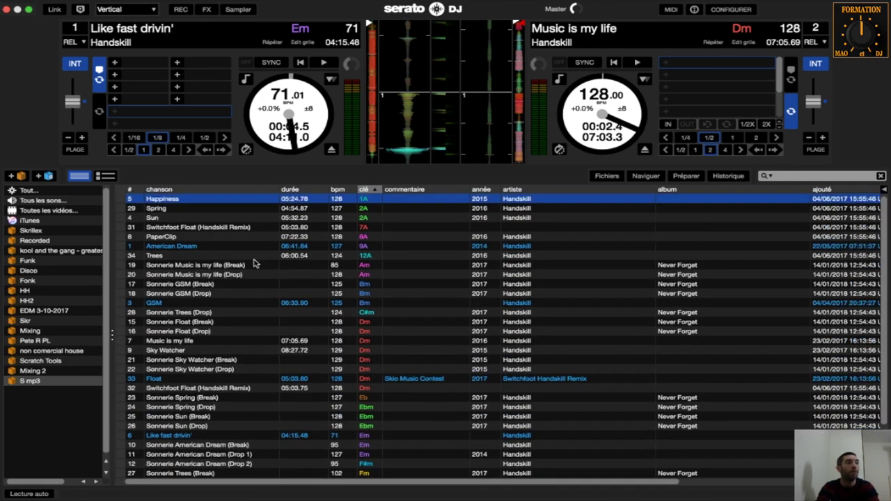
Step through the first tracks of the S mp3 crate, from Happiness and Spring down to Trees, ending back on Happiness.
left_click(179, 209)
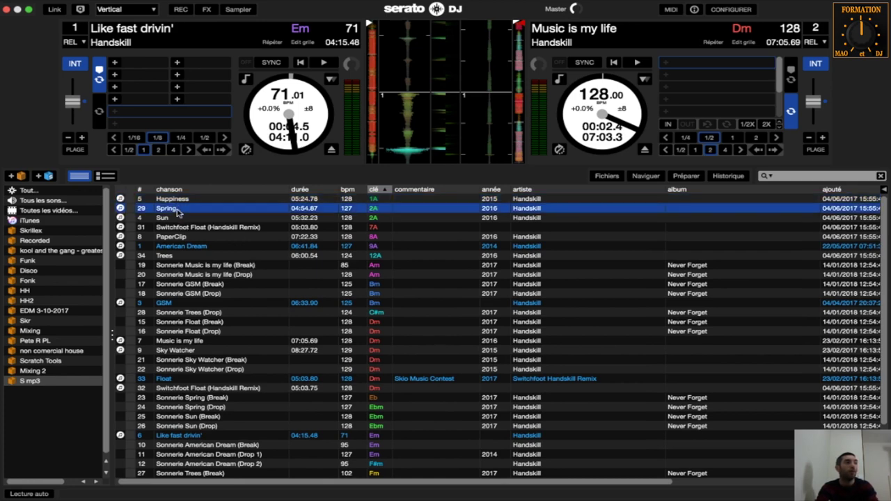
left_click(185, 218)
left_click(187, 199)
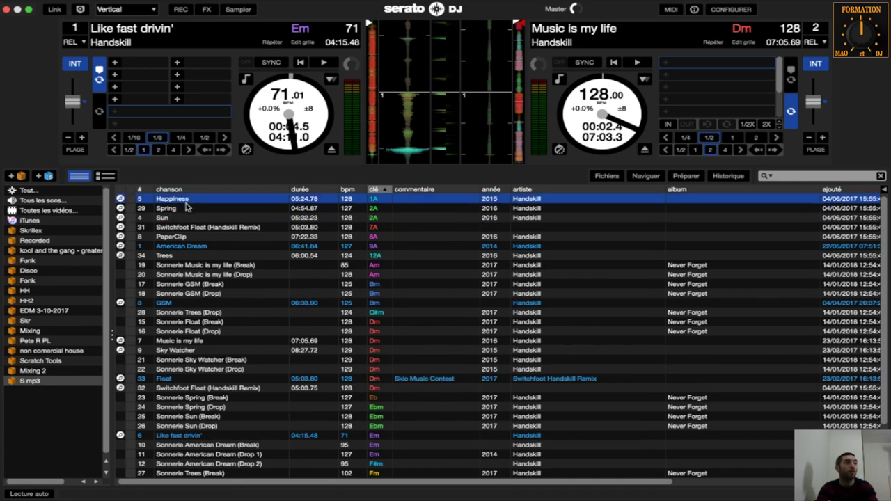
left_click(187, 208)
left_click(186, 219)
left_click(188, 229)
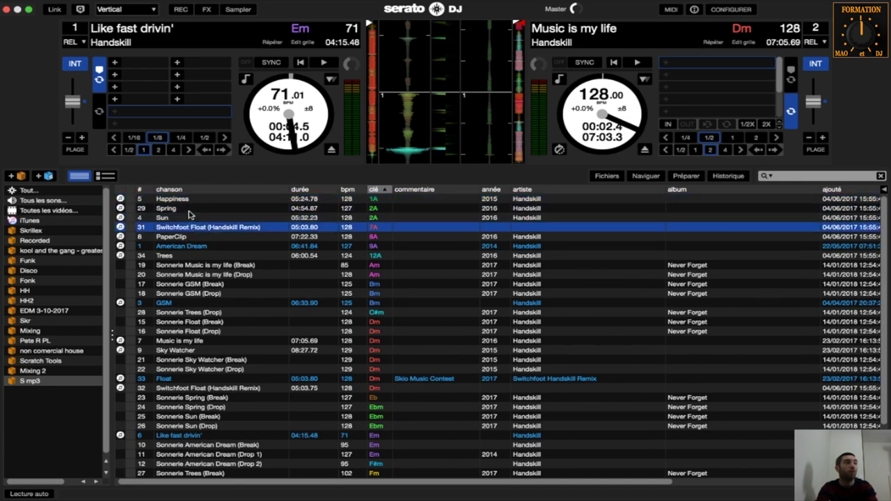
left_click(188, 209)
left_click(194, 227)
left_click(201, 237)
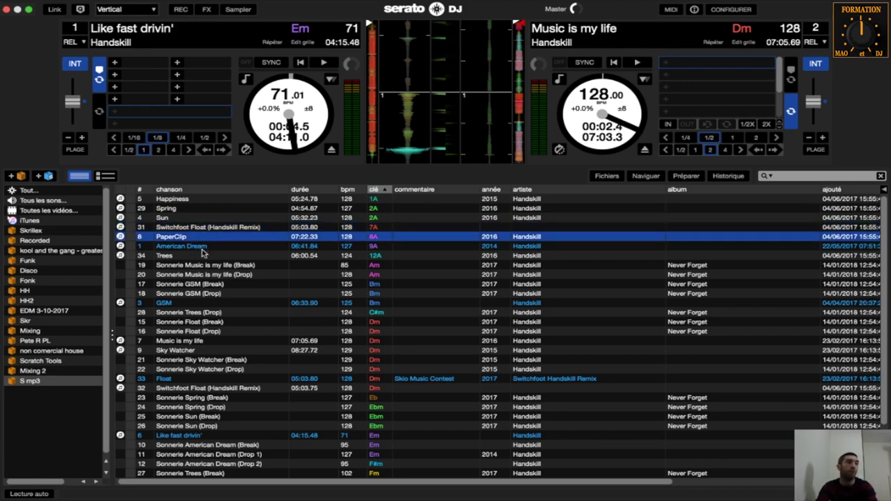
left_click(165, 257)
left_click(246, 201)
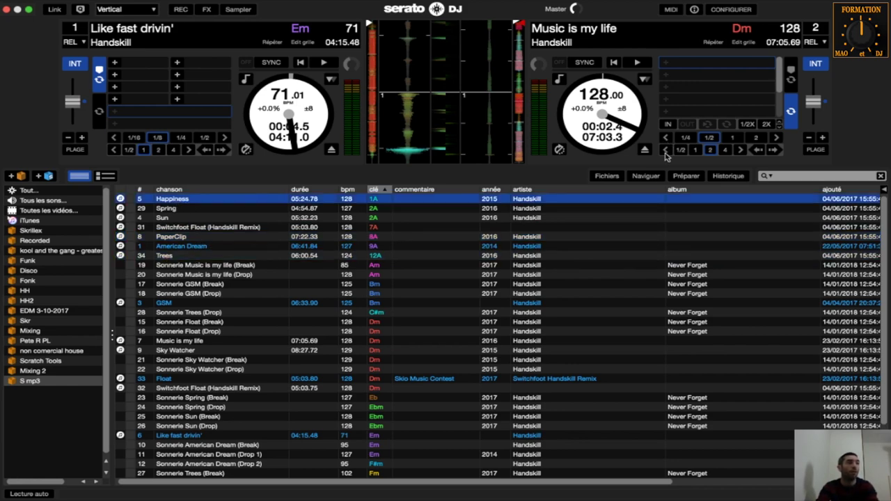
Show the Prepare list in an enlarged area above the crate and load PaperClip from it onto deck 1.
left_click(649, 176)
left_click(689, 176)
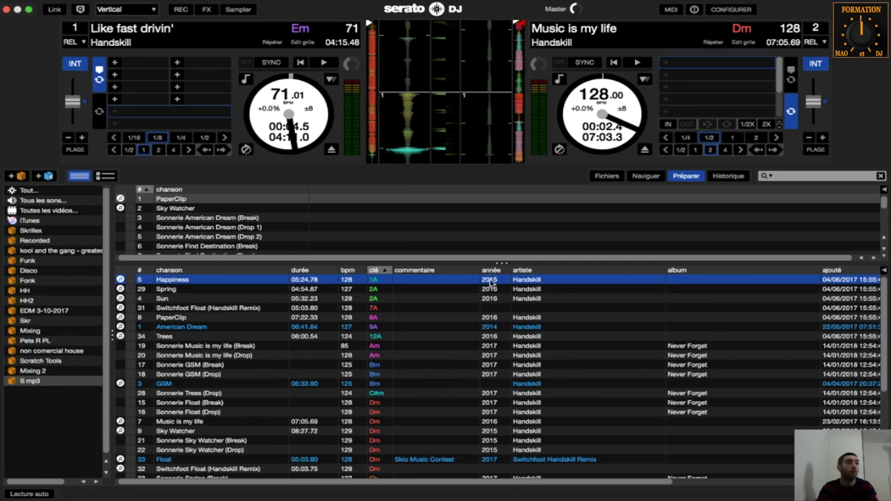
left_click_drag(500, 265, 487, 428)
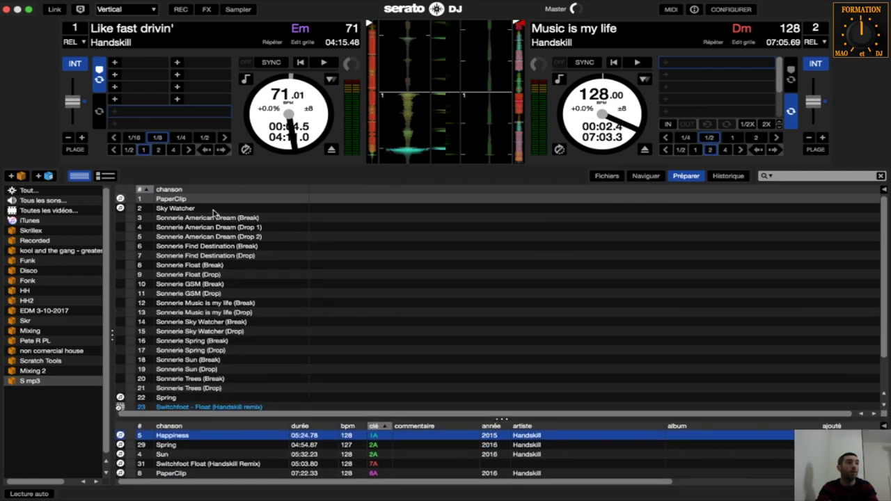
left_click_drag(181, 202, 208, 105)
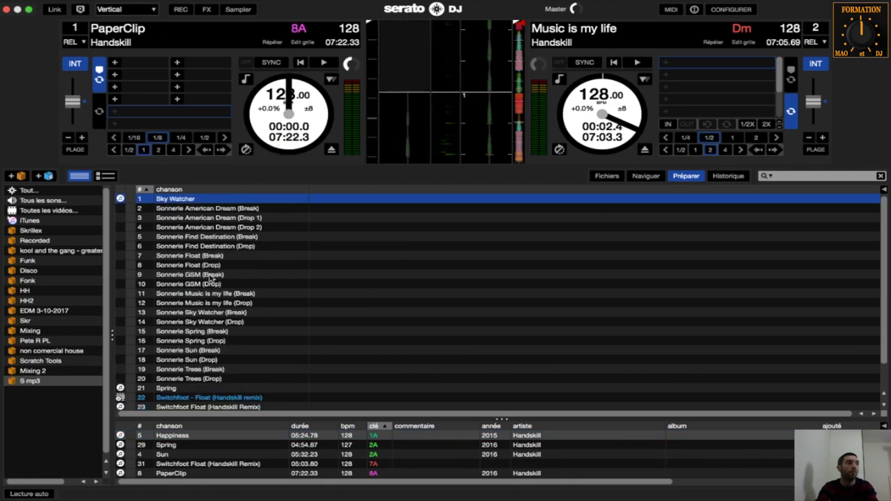
Hide the Prepare list, show it once more, and hide it again so the S mp3 crate fills the library.
left_click(673, 180)
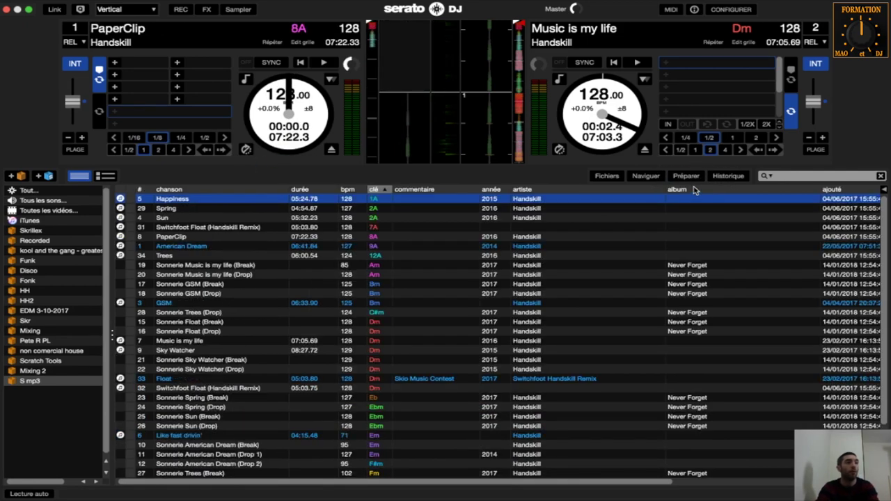
left_click(674, 178)
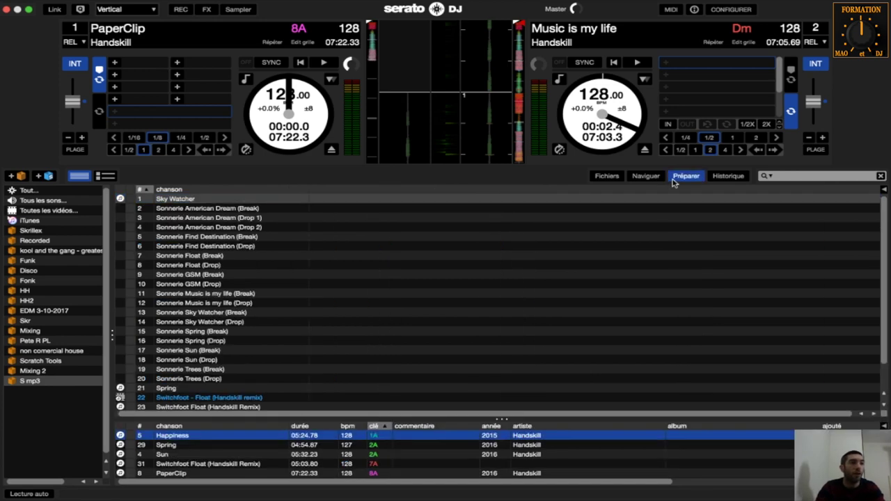
left_click(675, 180)
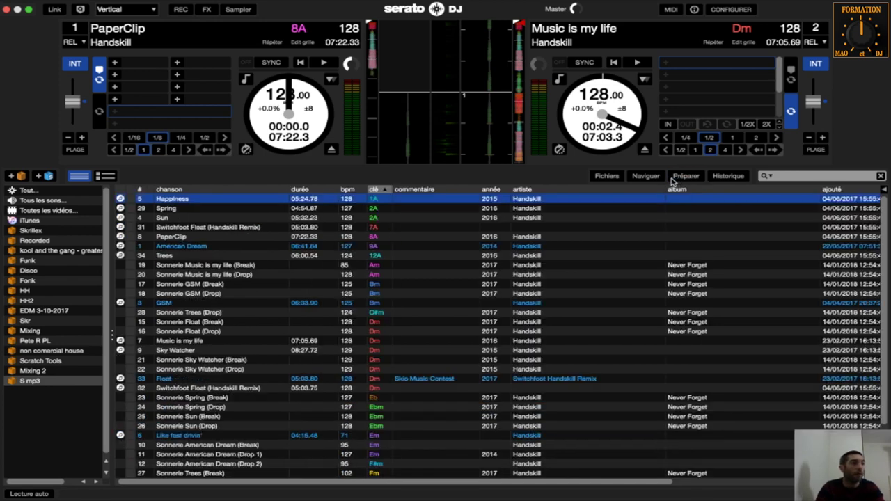